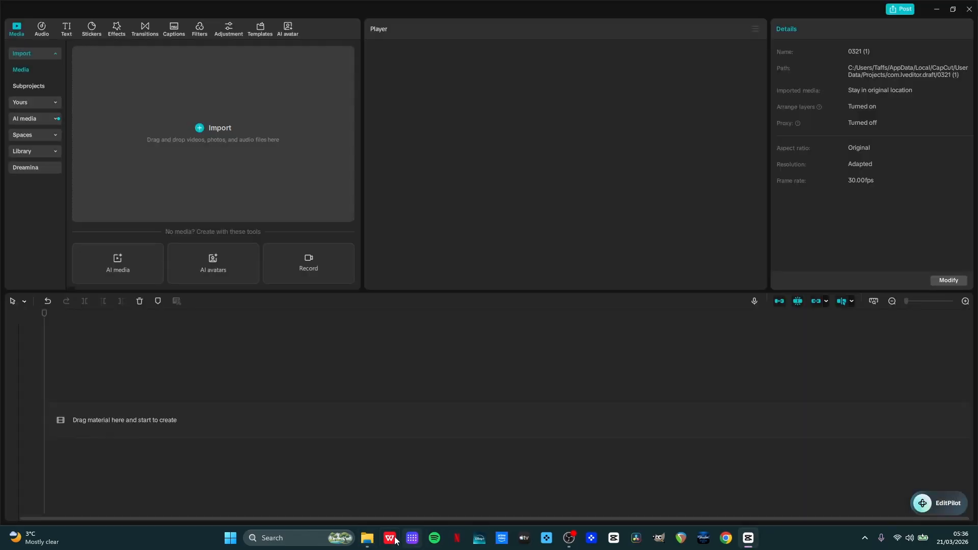
- Import the green screen video from the Downloads folder and place it at the start of the timeline, dismissing the notices
click(367, 538)
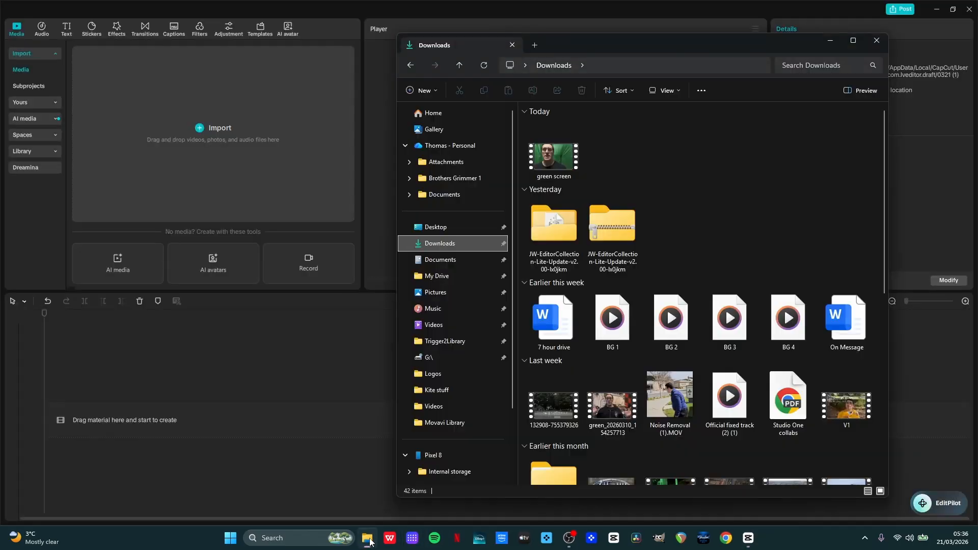
drag(553, 155, 191, 136)
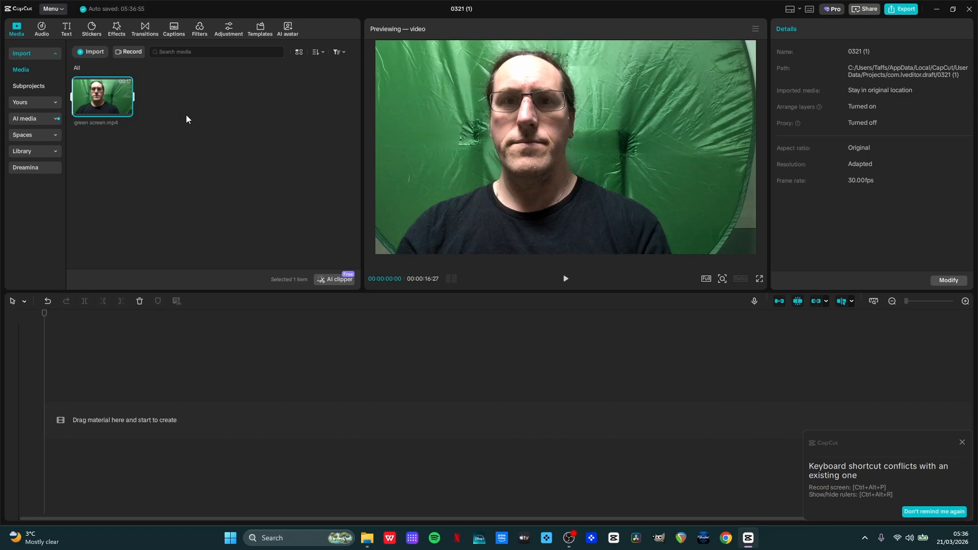
drag(102, 97, 88, 412)
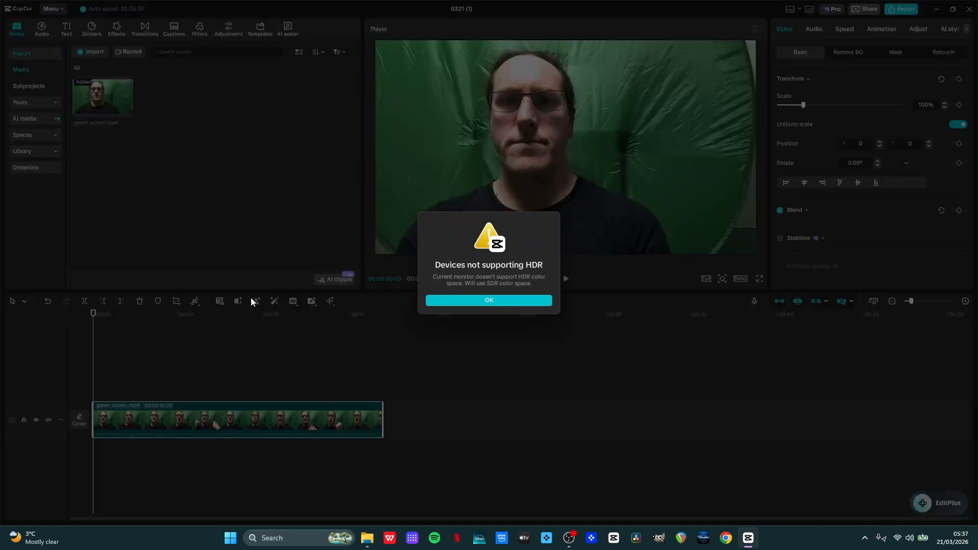
click(480, 300)
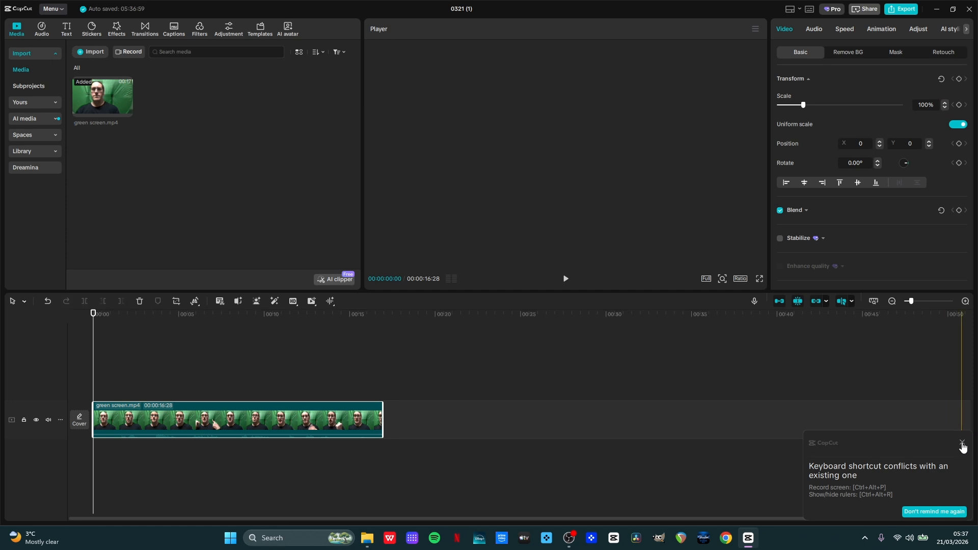
click(962, 447)
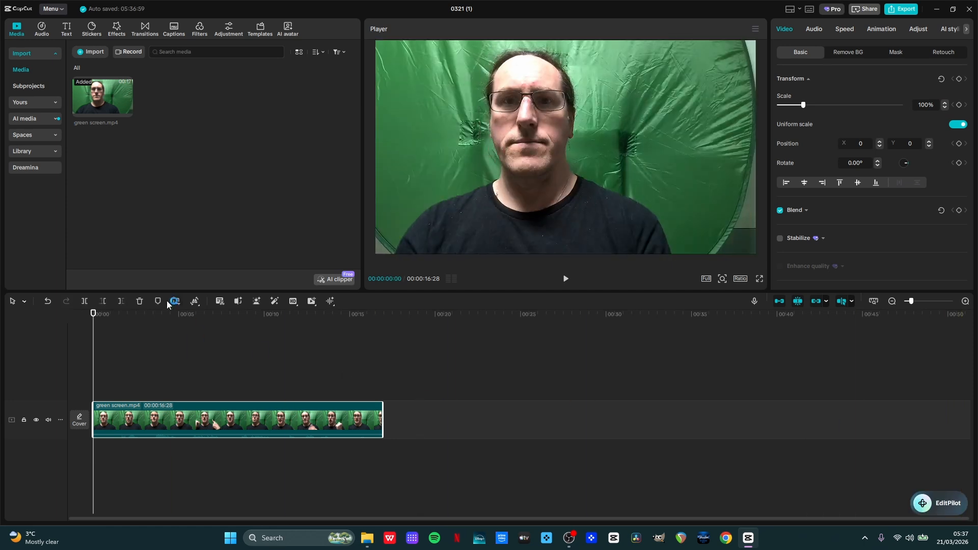
- Move the green screen clip up onto its own track above the main track
click(166, 427)
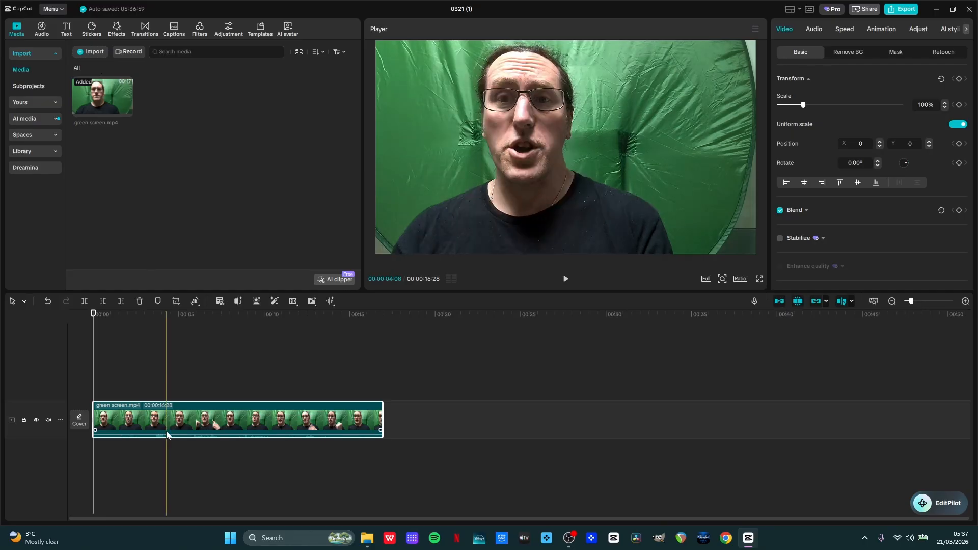
drag(166, 426, 164, 389)
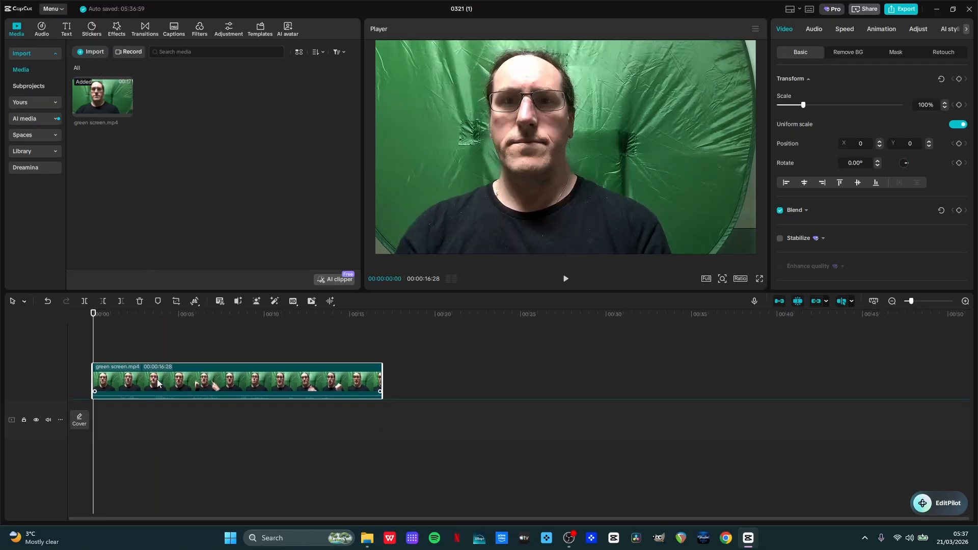
click(43, 171)
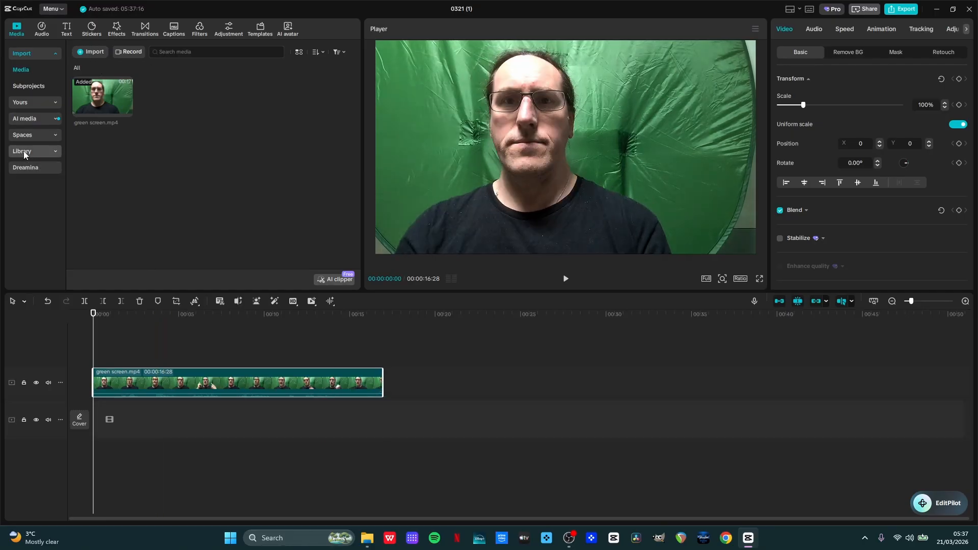
- Add the Formation Of Clouds stock clip to the start of the main track and trim its end to match the green screen clip
click(23, 152)
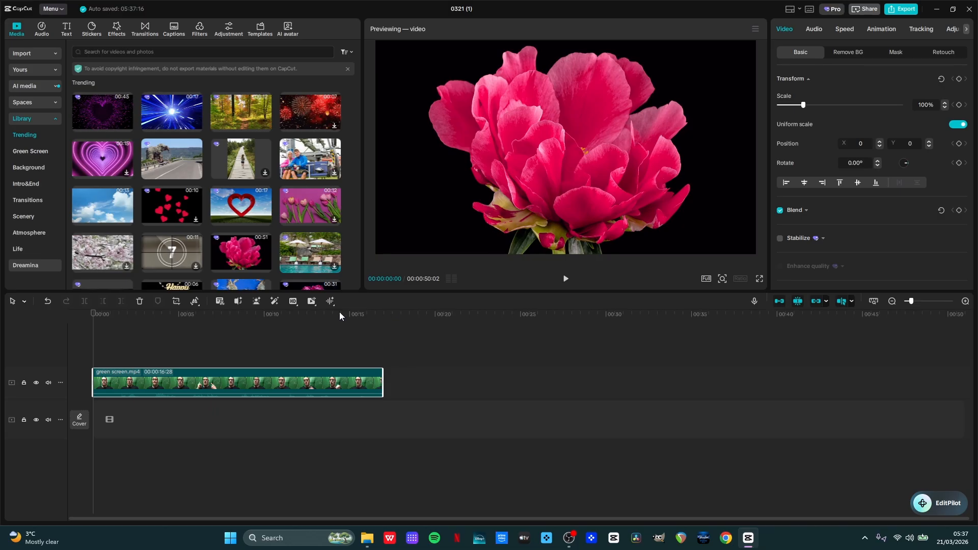
click(384, 317)
key(space)
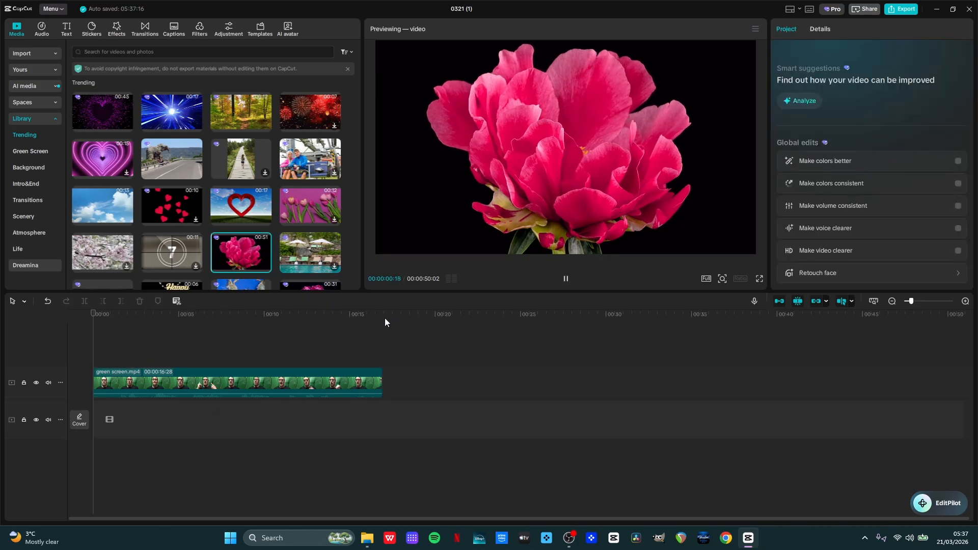
click(382, 410)
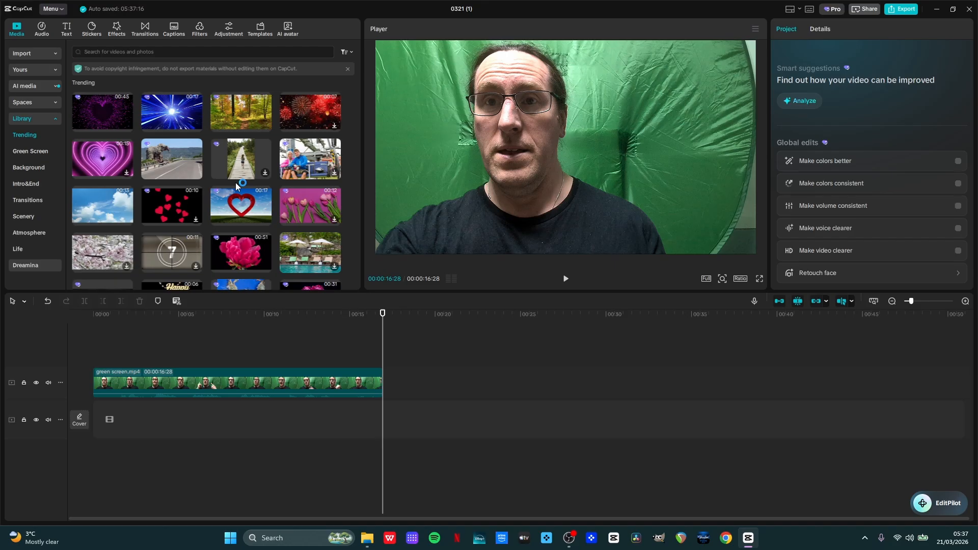
scroll(235, 182, down, 3)
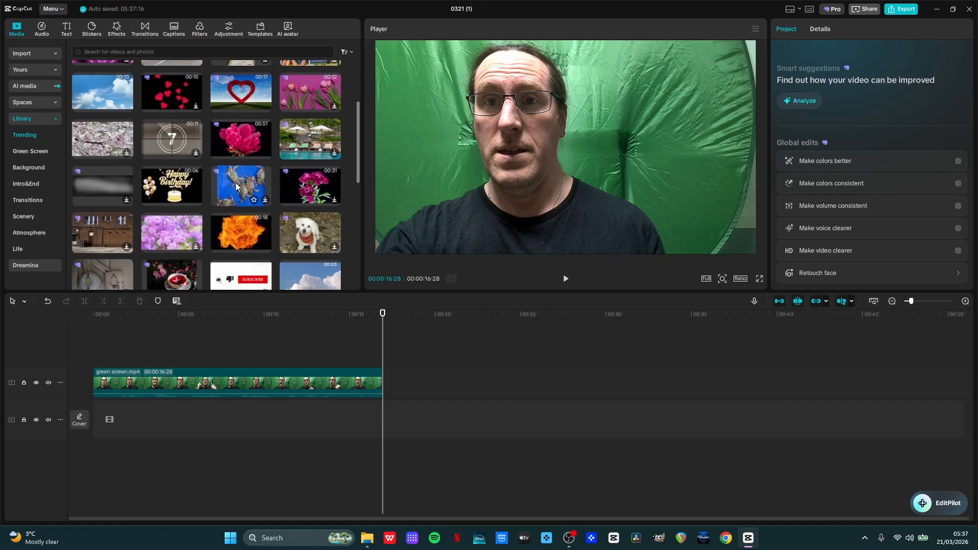
scroll(236, 182, down, 2)
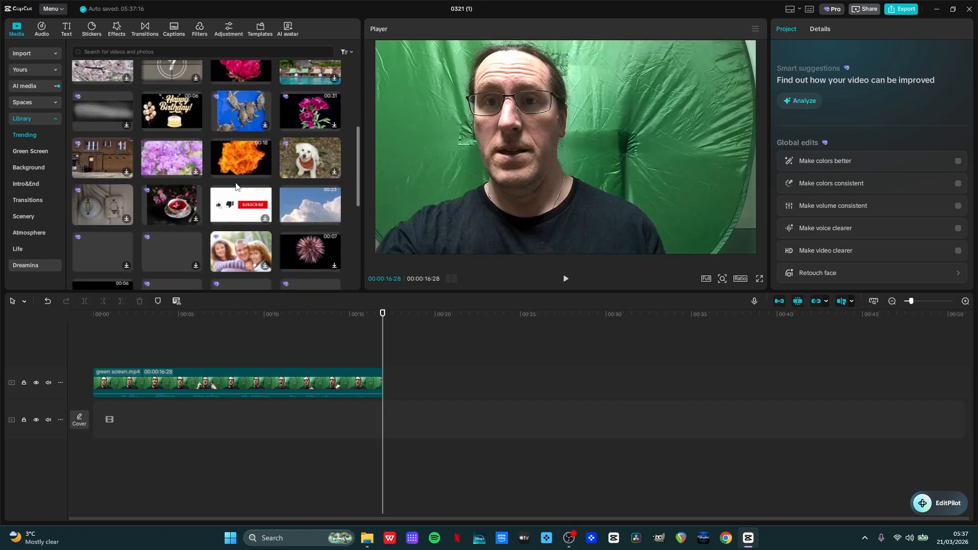
drag(304, 200, 96, 420)
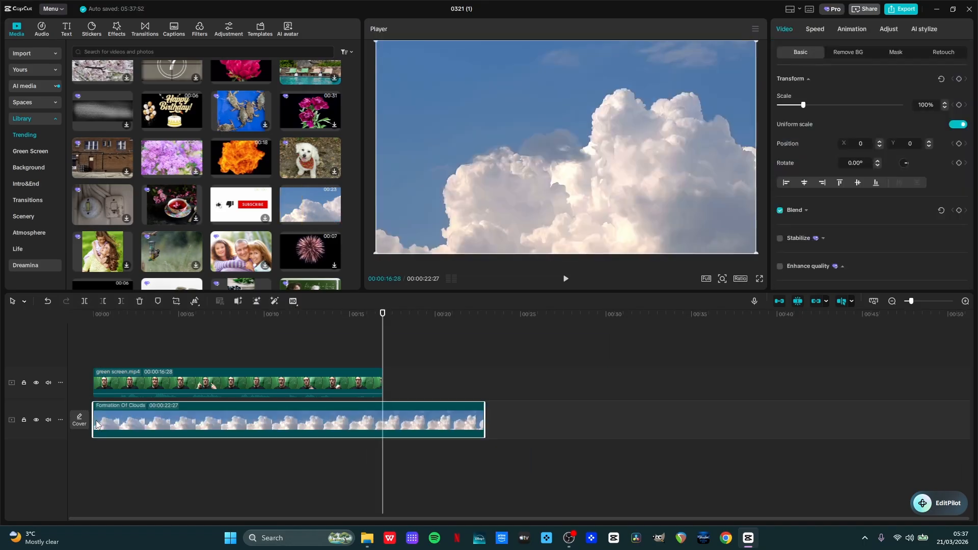
drag(484, 421, 380, 421)
- Enable custom removal and chroma key on the green screen clip and pick the light green backdrop as the key color
click(247, 379)
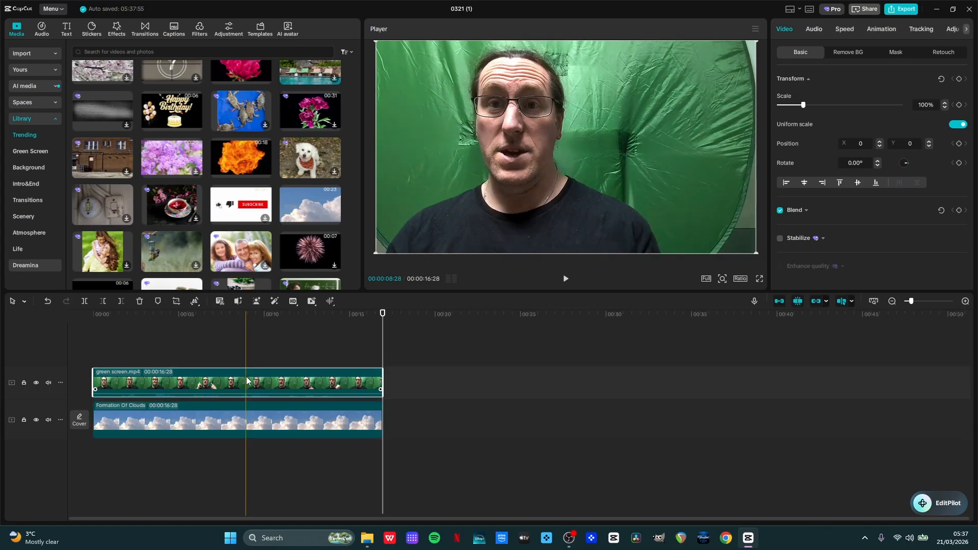
click(849, 53)
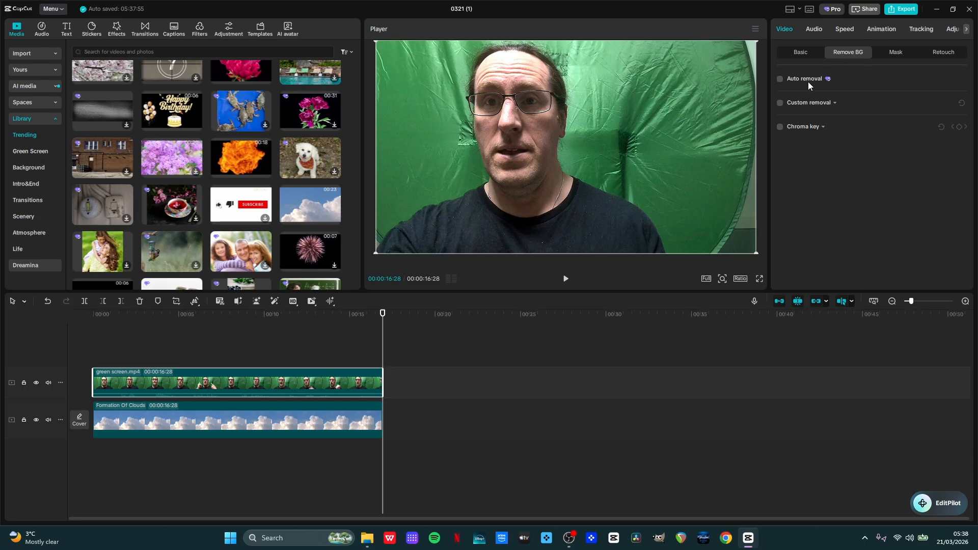
click(781, 104)
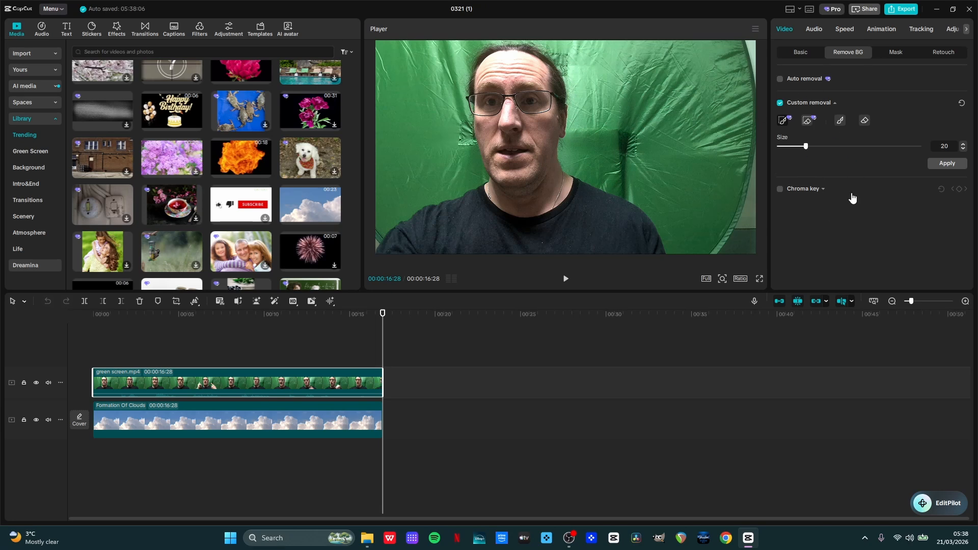
click(779, 189)
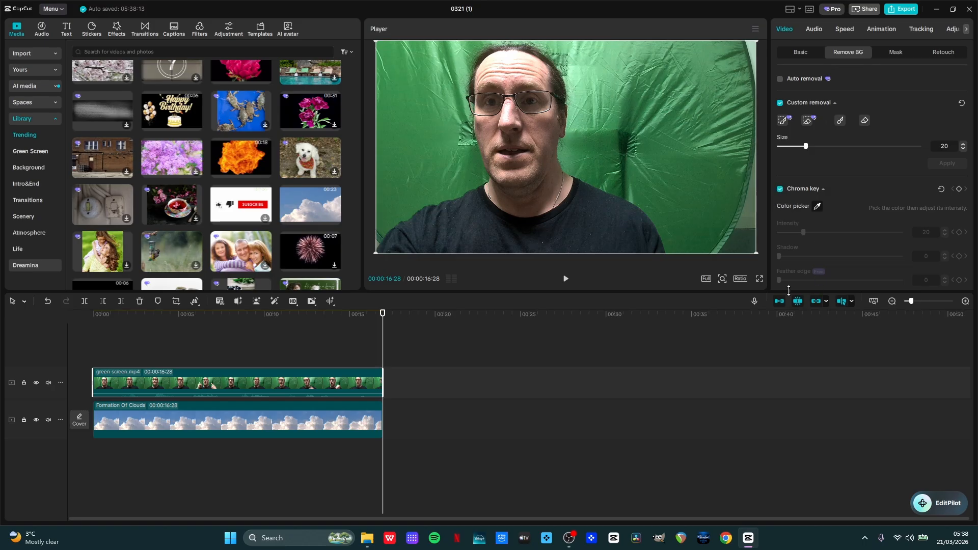
click(817, 206)
mouse_move(728, 205)
mouse_down()
mouse_move(696, 173)
mouse_move(697, 146)
mouse_move(635, 162)
mouse_move(644, 132)
mouse_move(633, 87)
mouse_move(604, 84)
mouse_move(629, 96)
mouse_move(622, 85)
mouse_up()
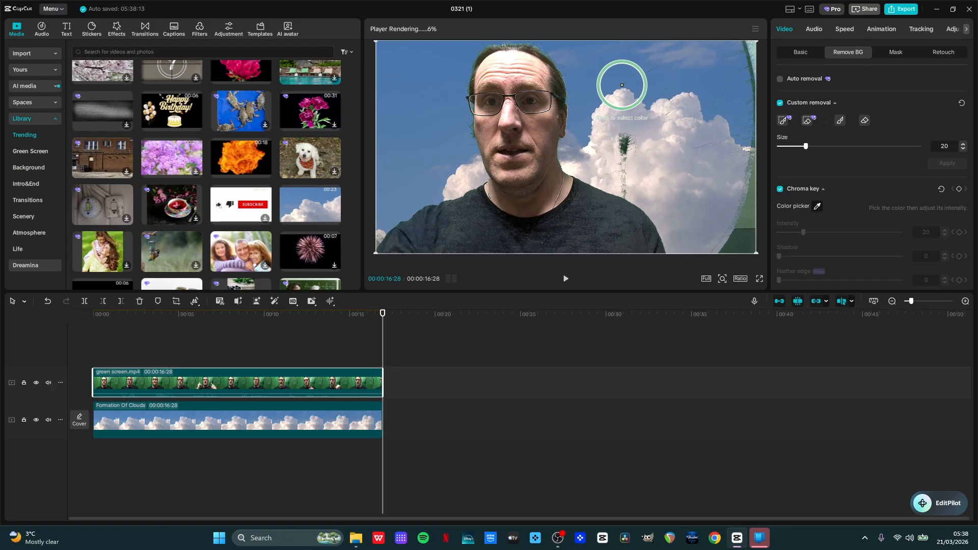
click(622, 85)
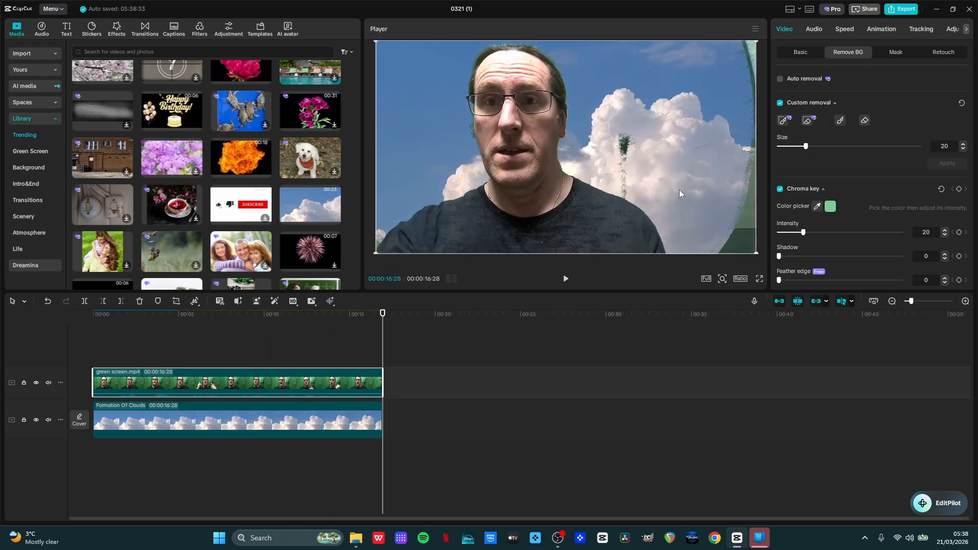
- Add a brush mask with brush size 66 to the green screen clip and paint over the leftover backdrop marks and the frame's right edge
click(896, 53)
click(789, 97)
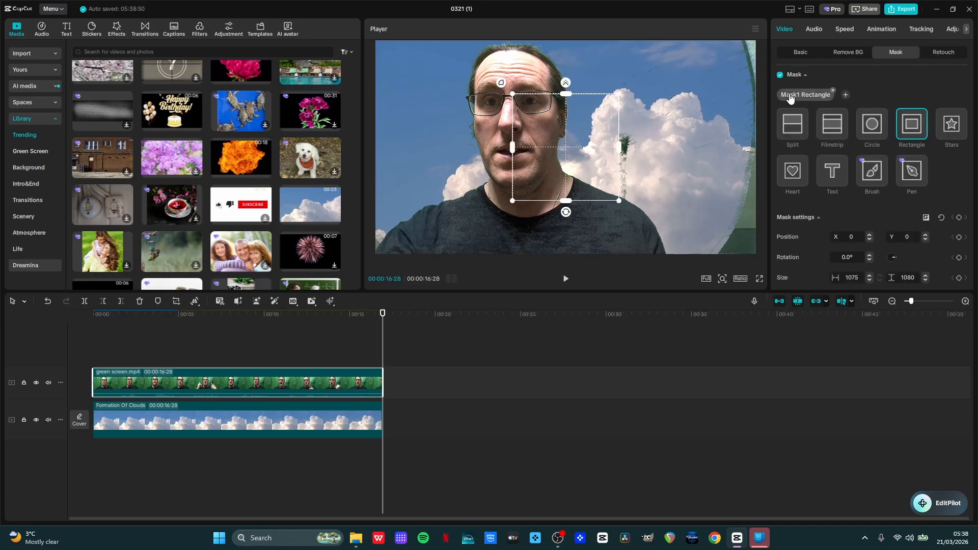
click(876, 172)
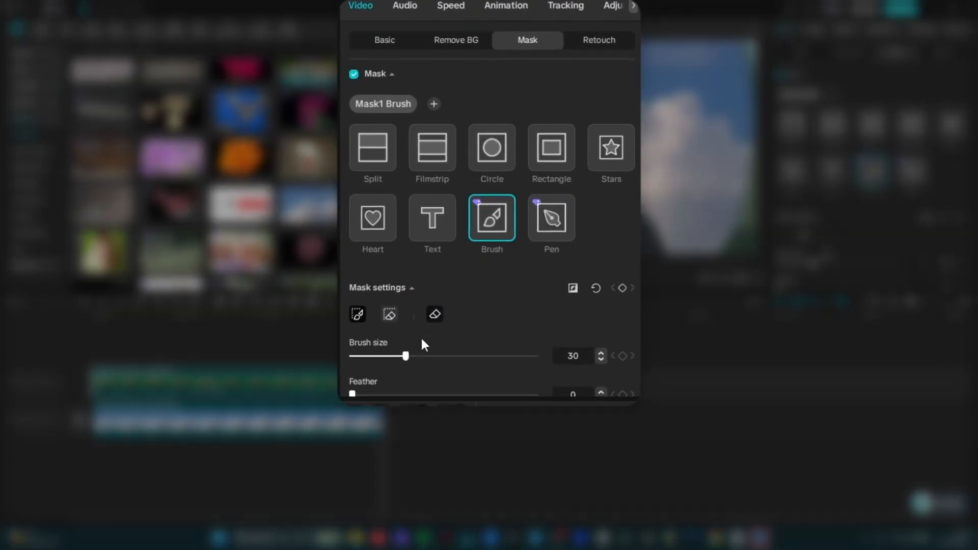
drag(406, 356, 472, 355)
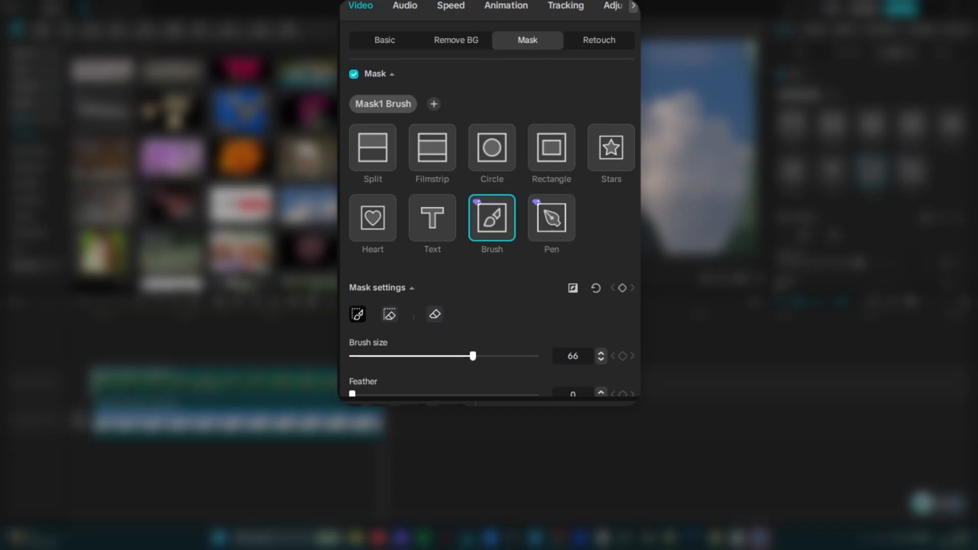
drag(625, 146, 625, 186)
mouse_move(746, 45)
mouse_down()
mouse_move(745, 217)
mouse_move(719, 250)
mouse_move(745, 247)
mouse_up()
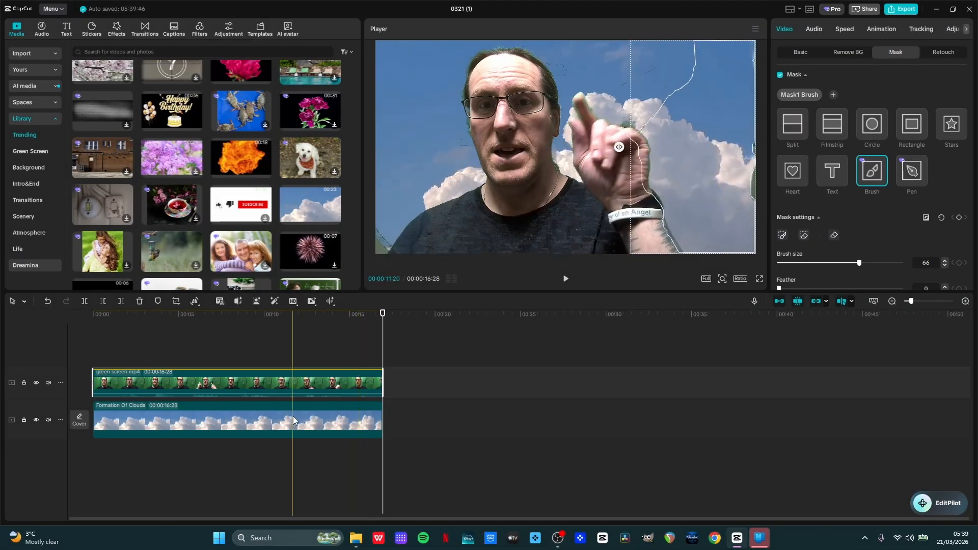
- Refine the green screen clip's chroma key with clean up edge 70, feather edge 10 and intensity 30
click(293, 420)
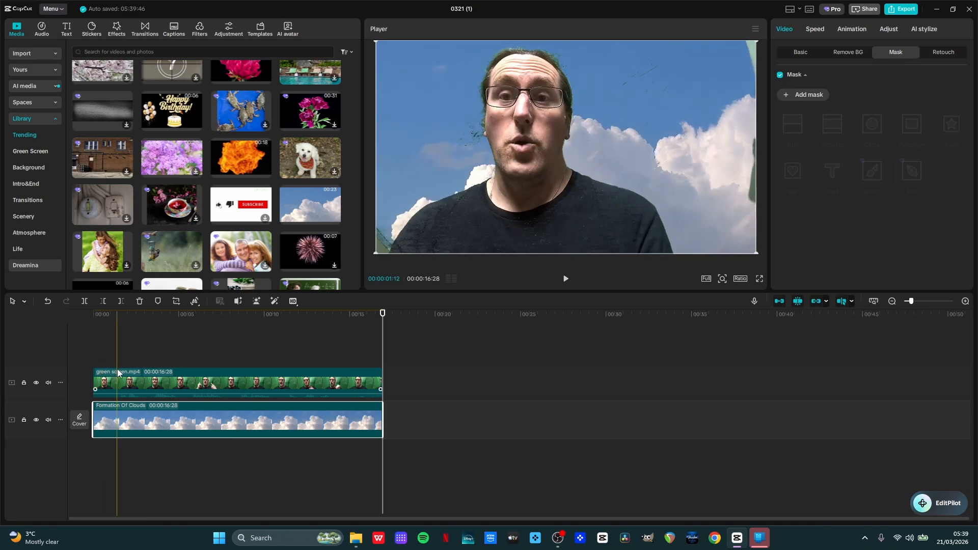
click(132, 393)
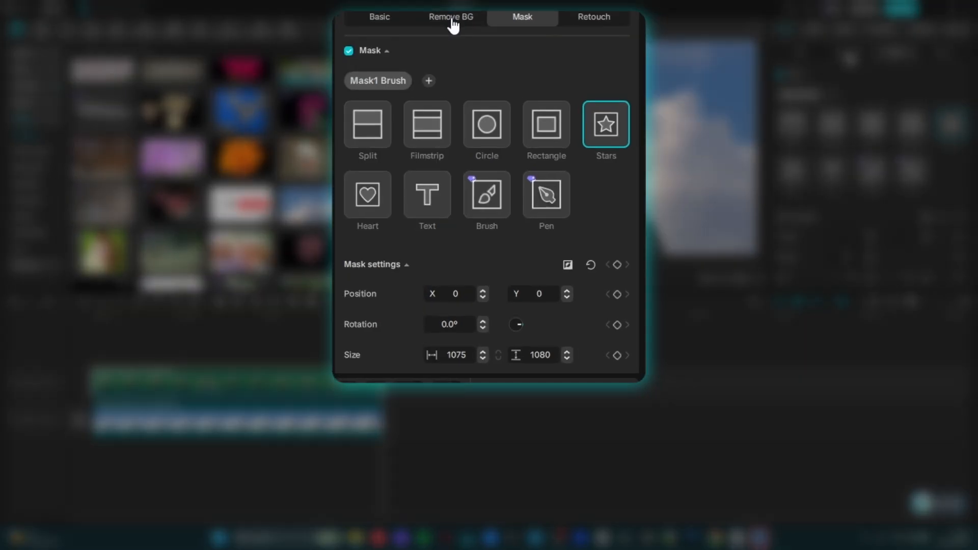
click(848, 52)
scroll(460, 243, down, 1)
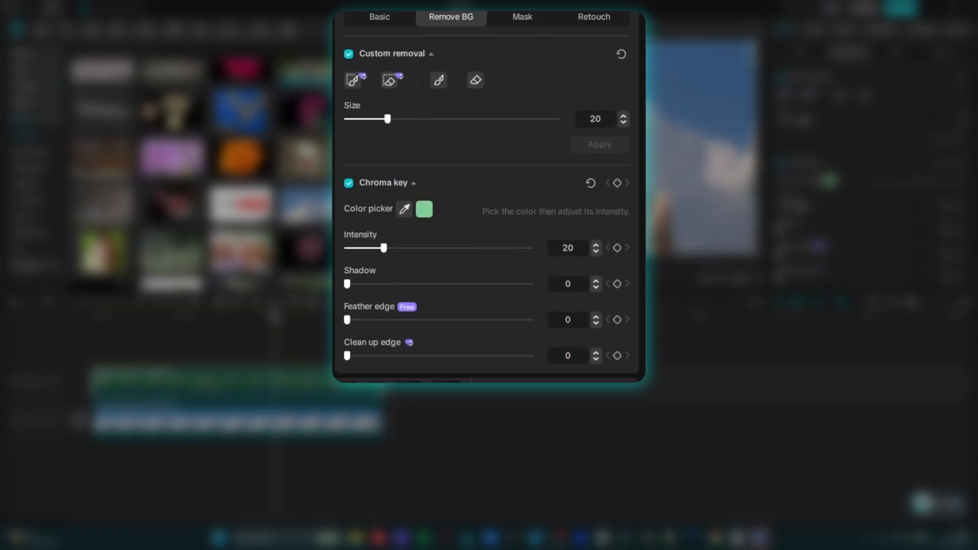
drag(346, 355, 475, 361)
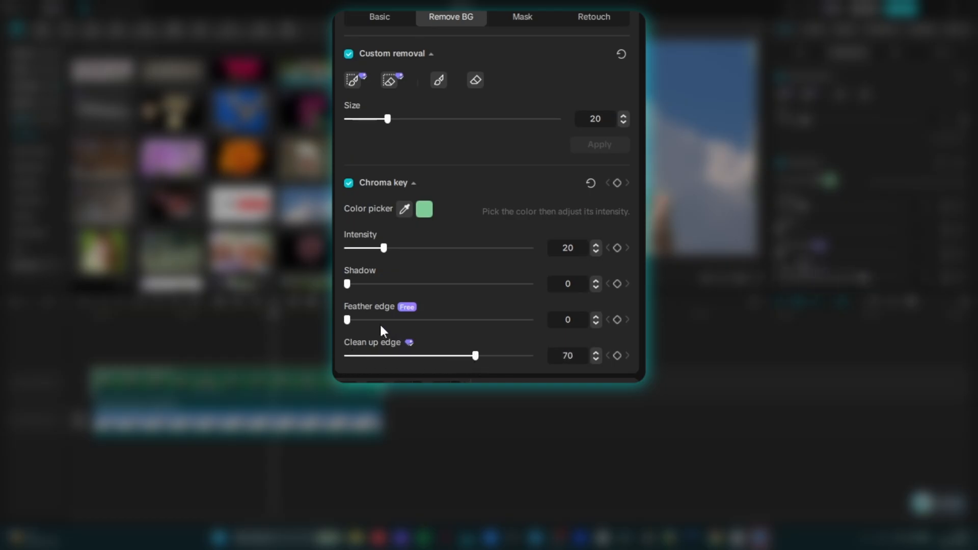
drag(347, 320, 365, 320)
drag(384, 247, 390, 246)
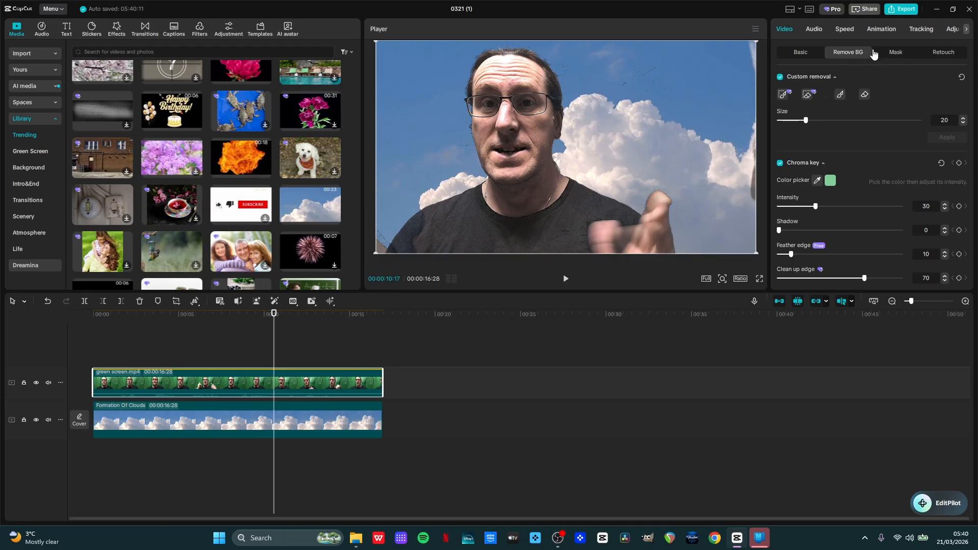
- Temporarily invert the brush mask to expose the backdrop leftovers, raising the chroma key intensity to 47 before inverting it back
click(889, 59)
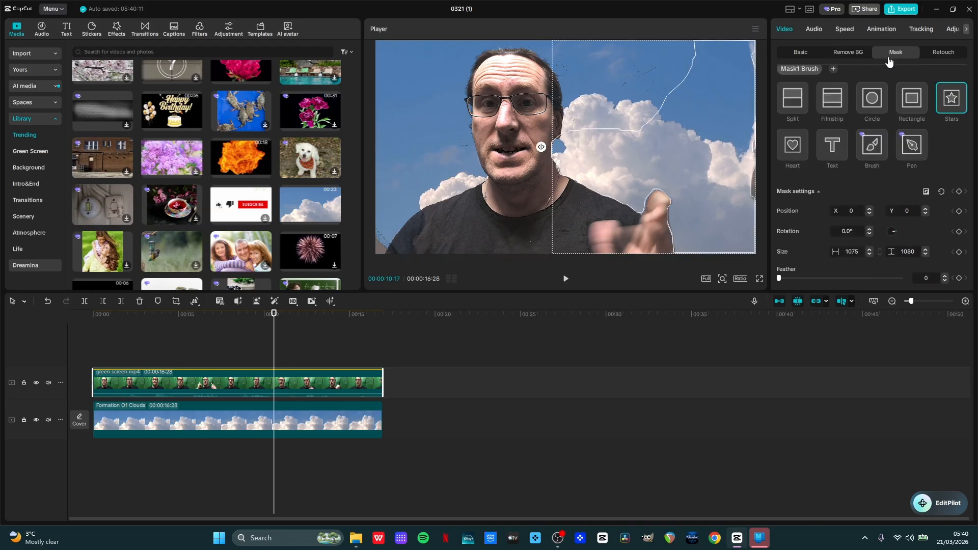
click(926, 195)
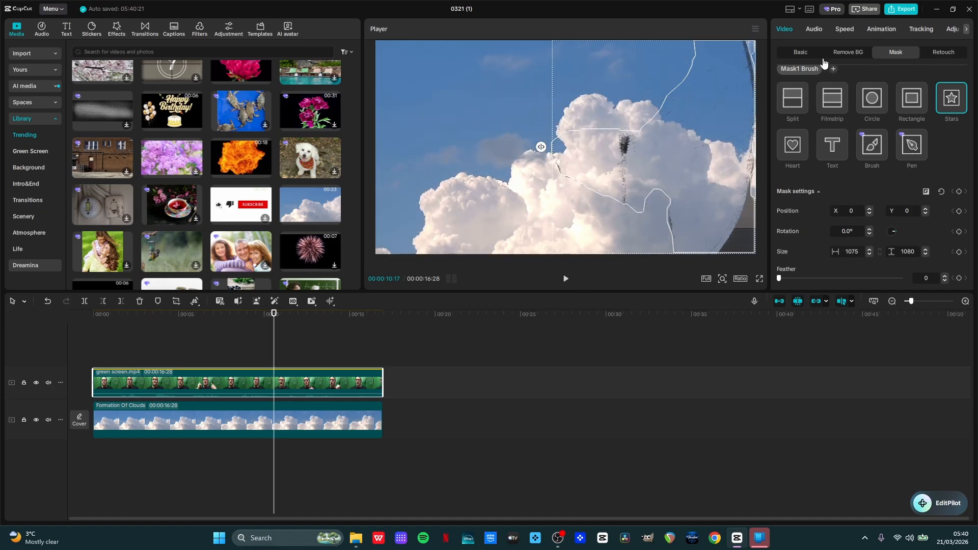
click(847, 54)
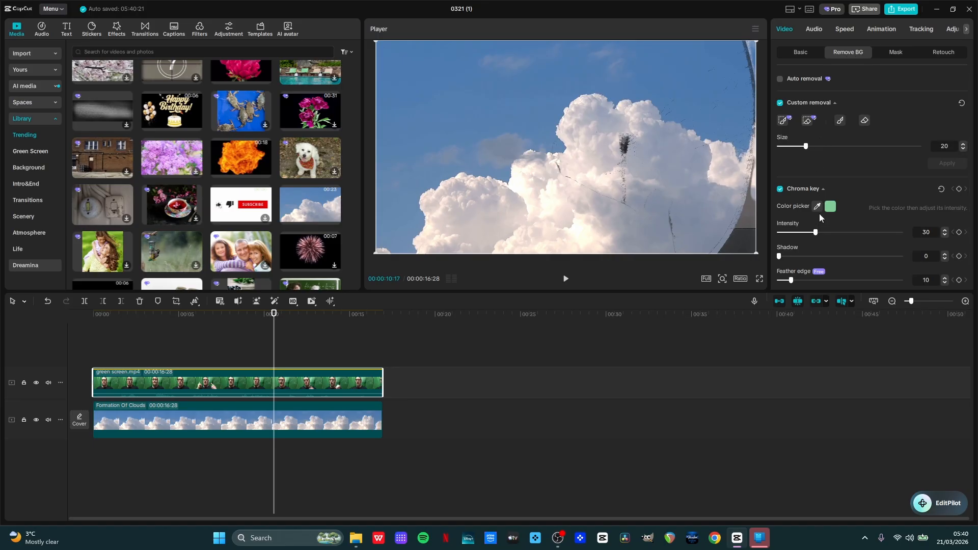
drag(815, 232, 838, 235)
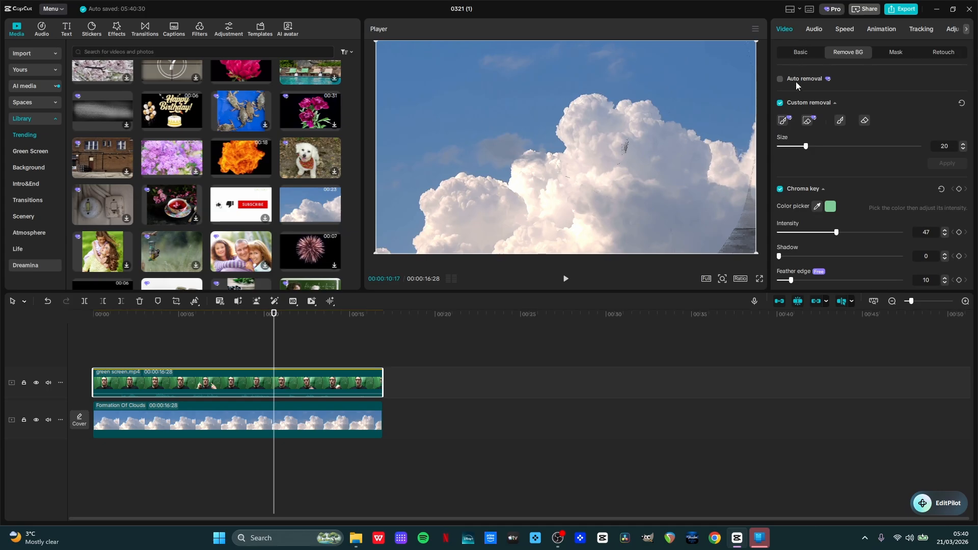
click(884, 61)
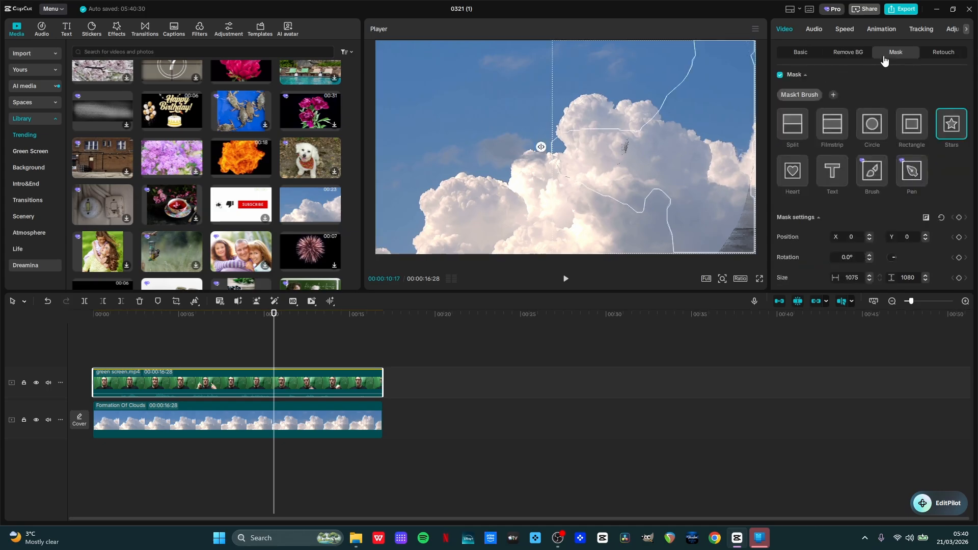
click(925, 217)
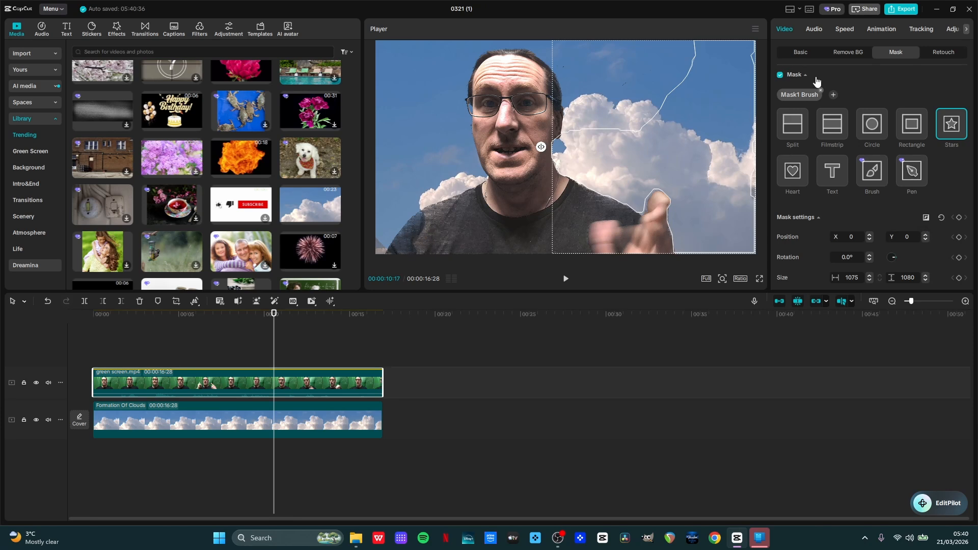
- Lower the green screen clip's chroma key intensity to 36 and play the video back from near the beginning
click(843, 55)
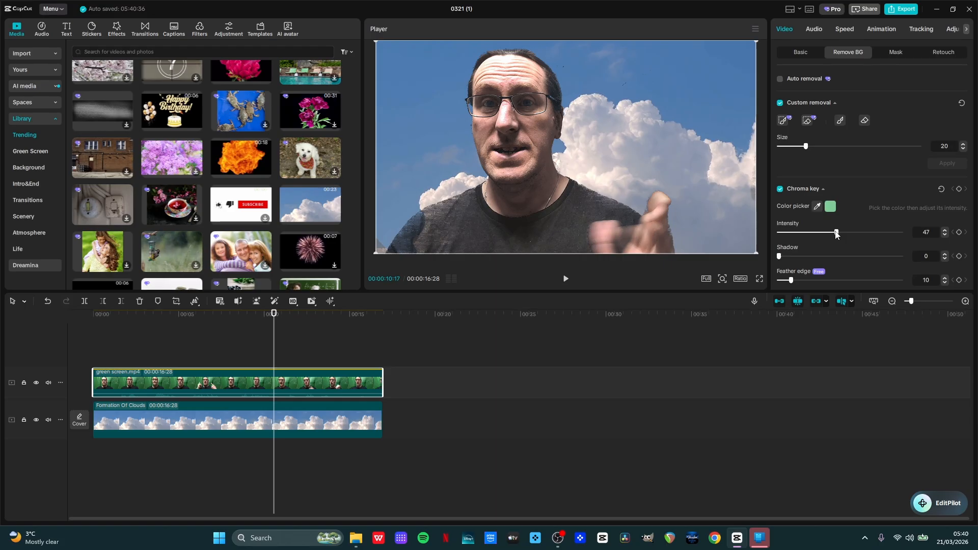
mouse_move(835, 234)
mouse_down()
mouse_move(810, 234)
mouse_move(821, 232)
mouse_up()
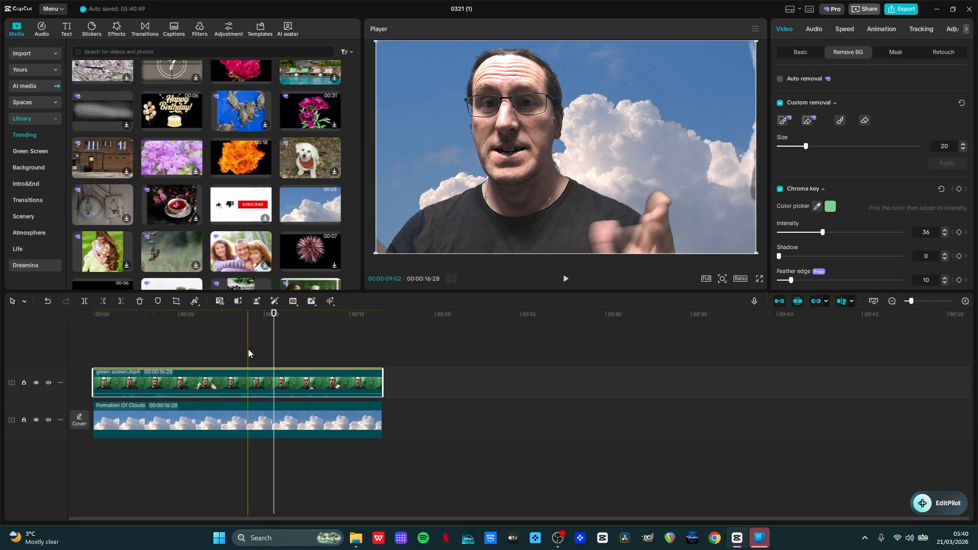
click(93, 313)
key(space)
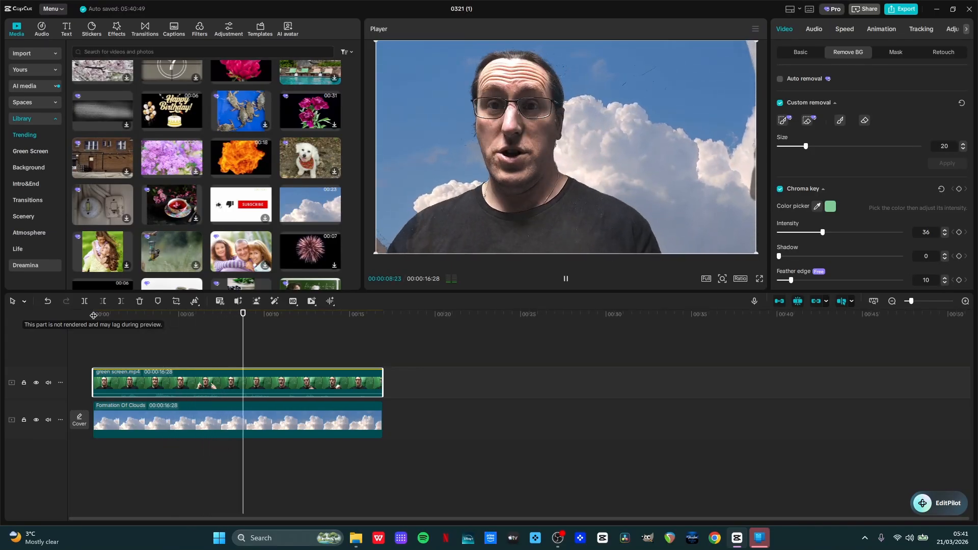
key(space)
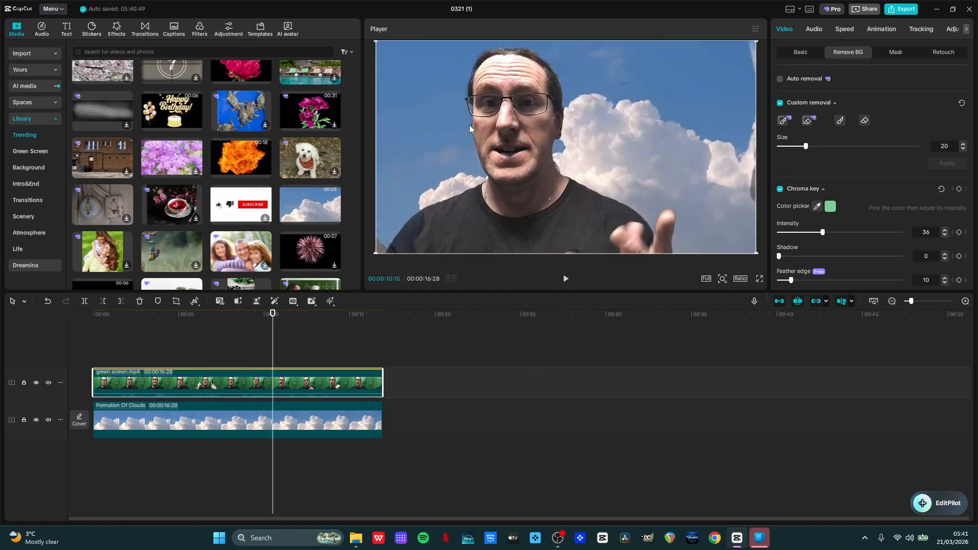
click(109, 324)
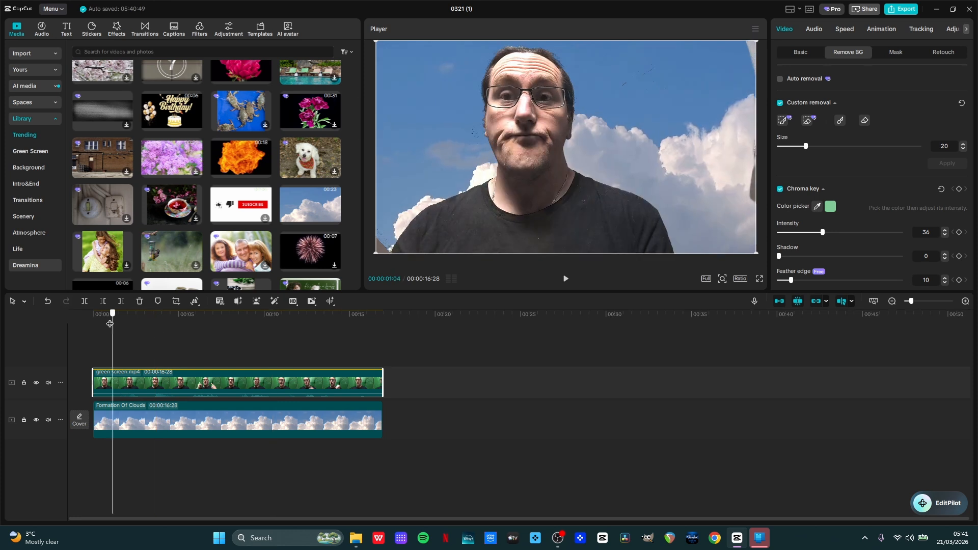
key(space)
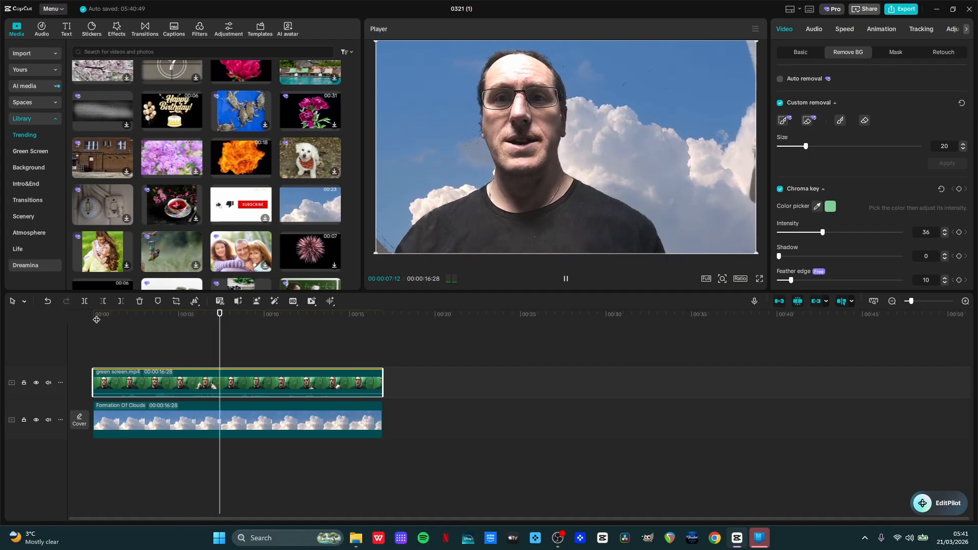
key(space)
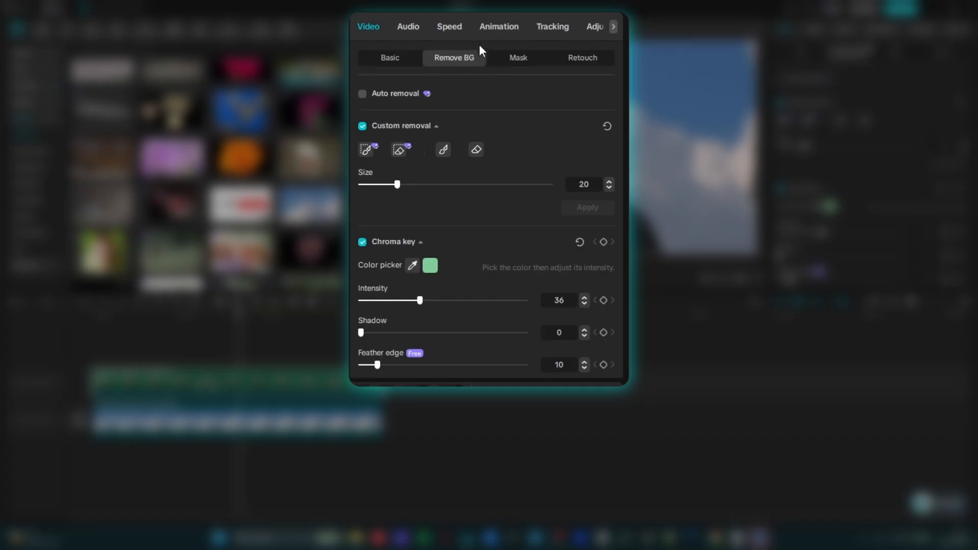
- Darken the green screen clip with a luma curve, placing a lower and an upper point slightly below the diagonal
scroll(591, 35, down, 2)
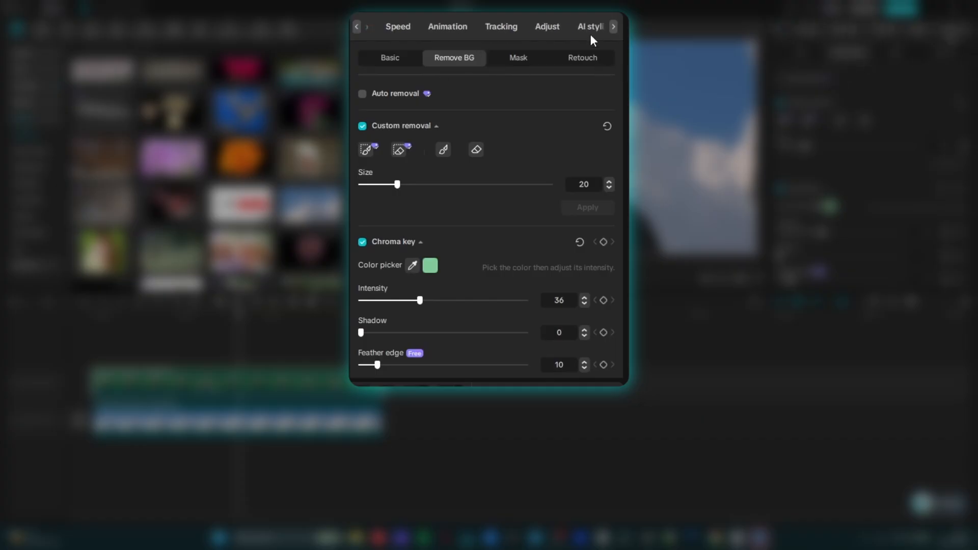
click(543, 23)
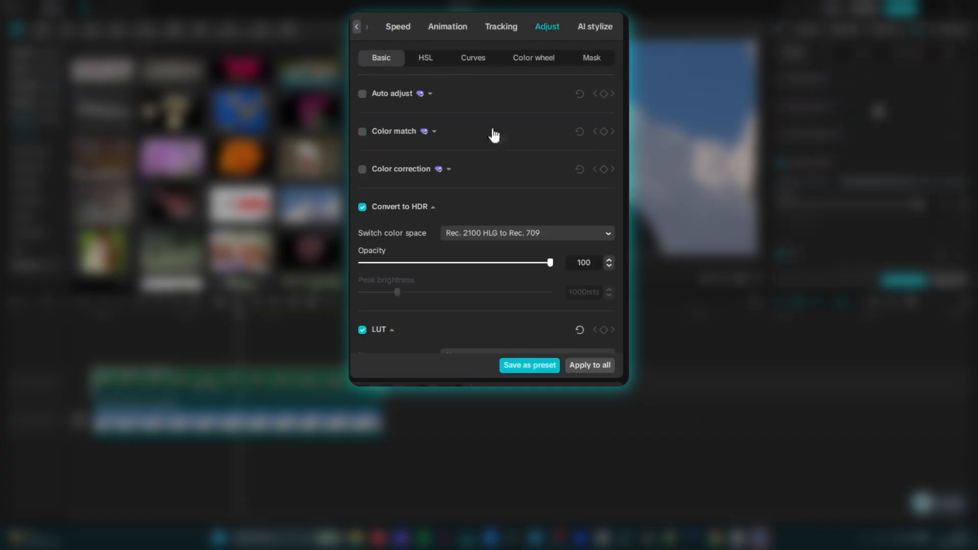
click(484, 59)
drag(432, 249, 451, 261)
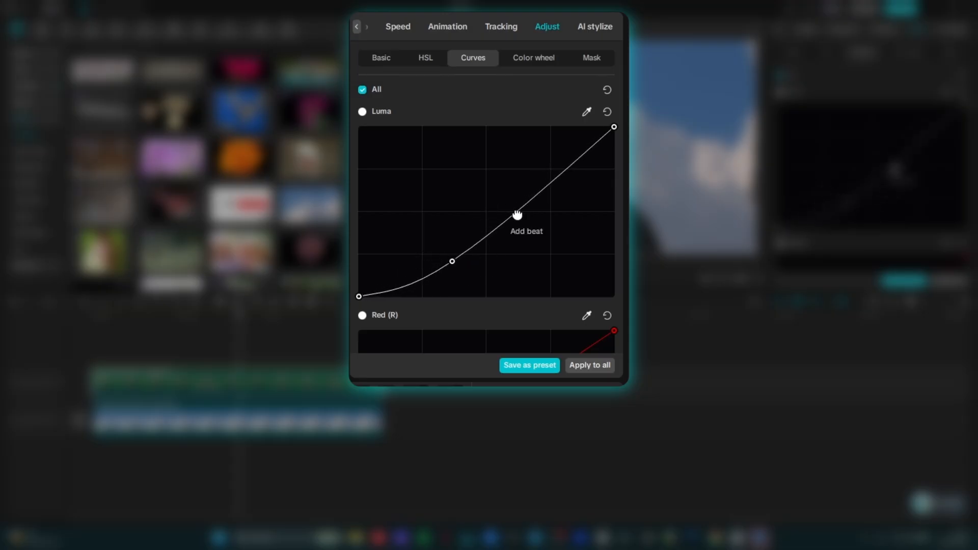
drag(516, 215, 564, 185)
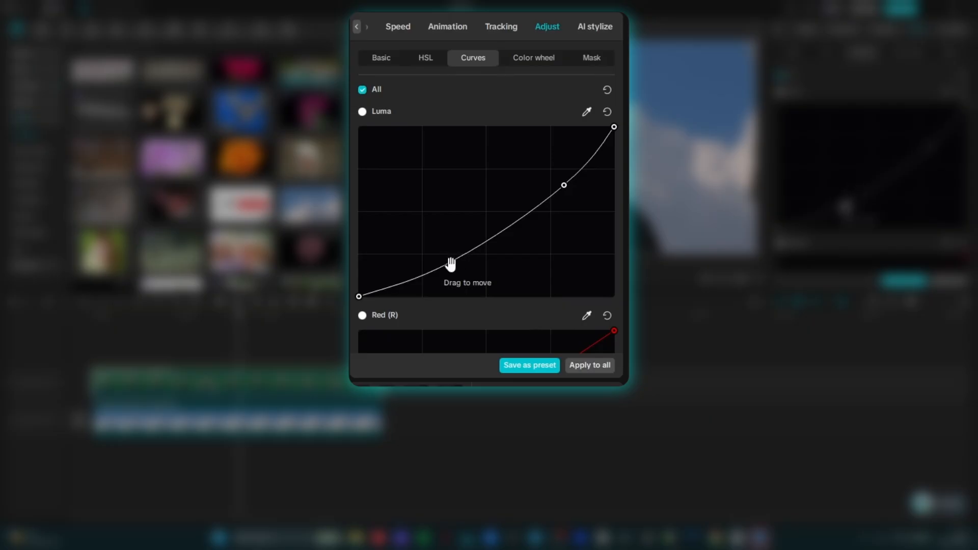
drag(452, 261, 469, 236)
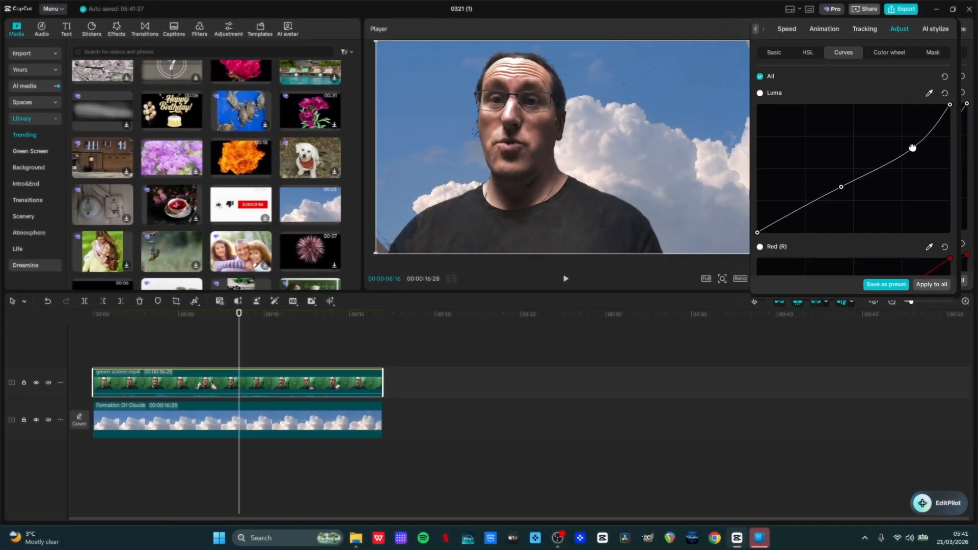
drag(929, 146, 928, 140)
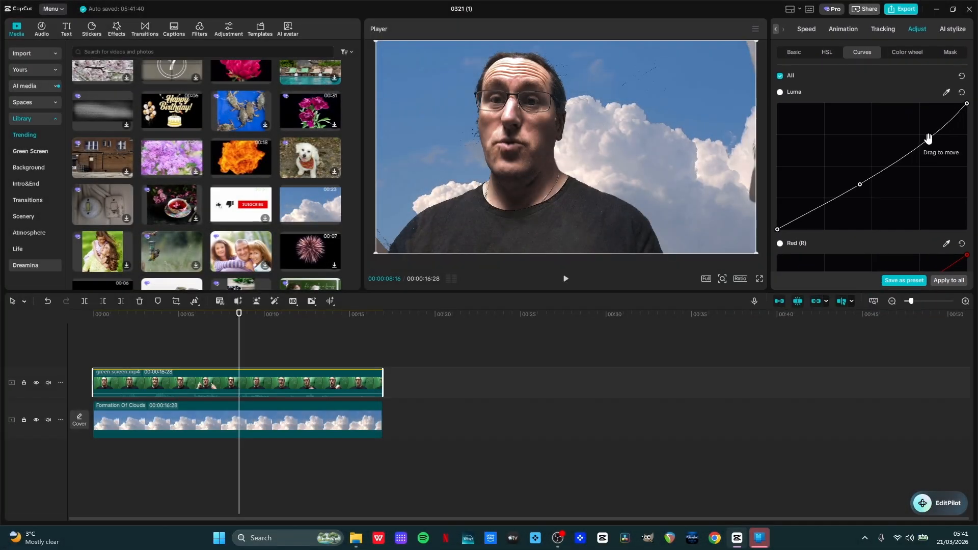
- Compare the green screen clip with the curves adjustment off and on, and play it back from the start with curves enabled
click(780, 77)
click(780, 77)
click(780, 78)
click(780, 77)
click(780, 77)
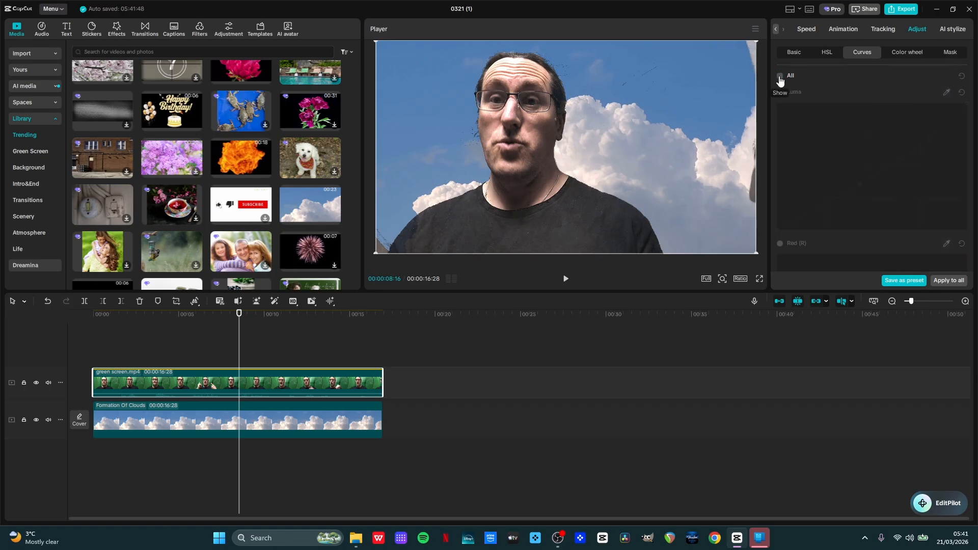
click(779, 78)
drag(203, 320, 40, 286)
key(space)
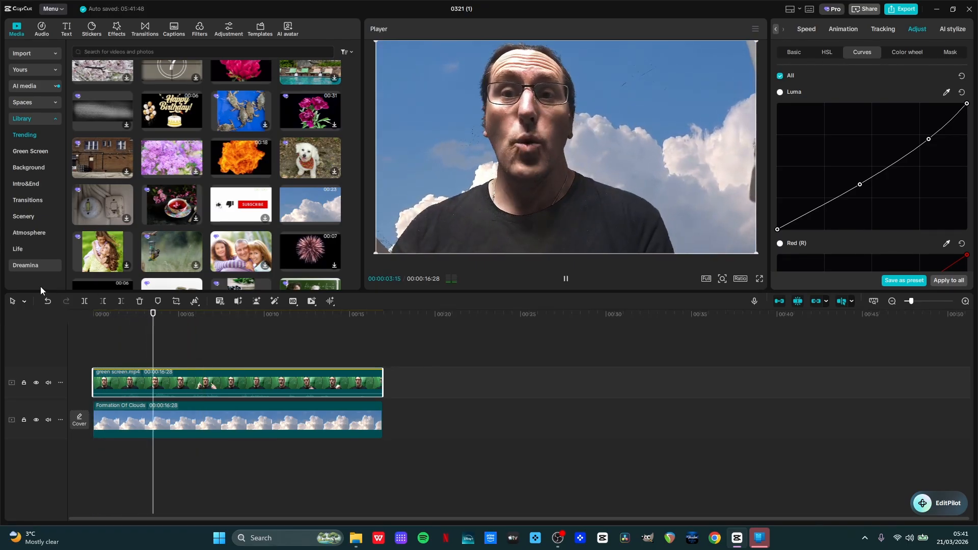
key(space)
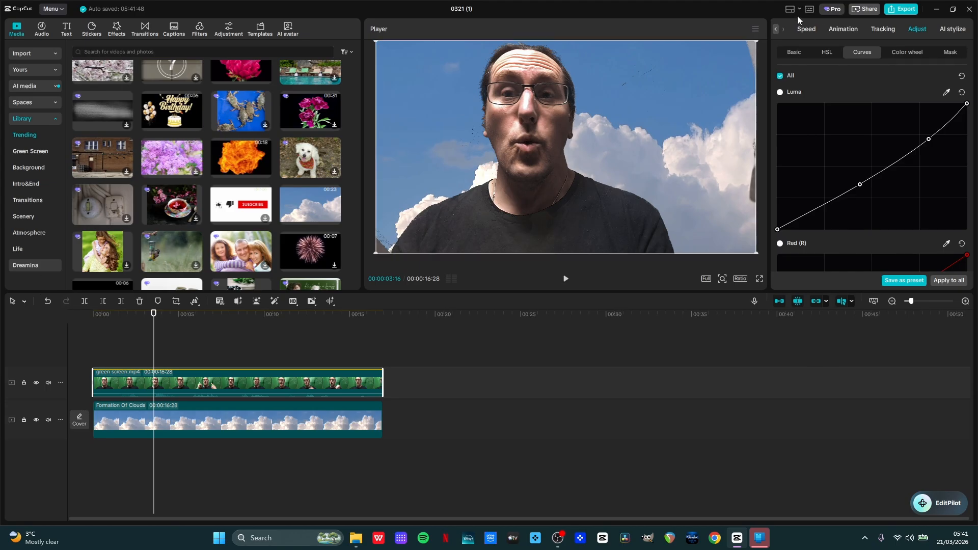
- Set the chroma key's clean up edge to 100, shadow to 25 and intensity to 46, and preview the video from the start
scroll(814, 29, up, 2)
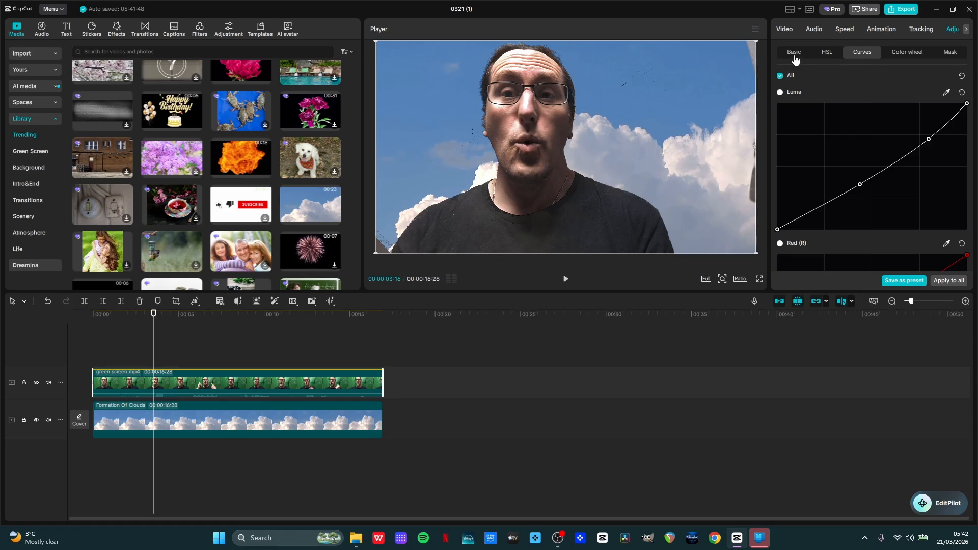
click(785, 31)
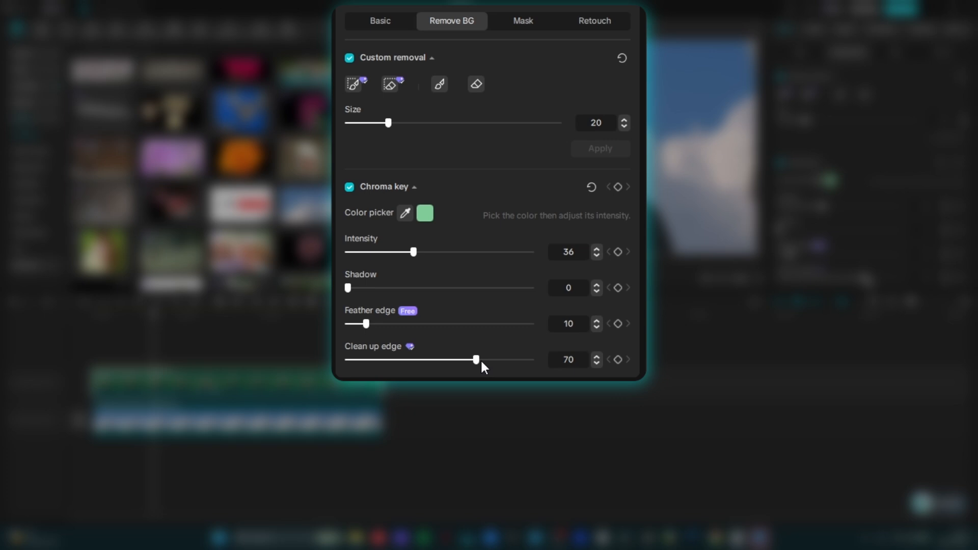
drag(481, 359, 533, 359)
drag(352, 286, 384, 288)
mouse_move(805, 228)
mouse_down()
mouse_move(866, 234)
mouse_move(794, 224)
mouse_move(803, 229)
mouse_up()
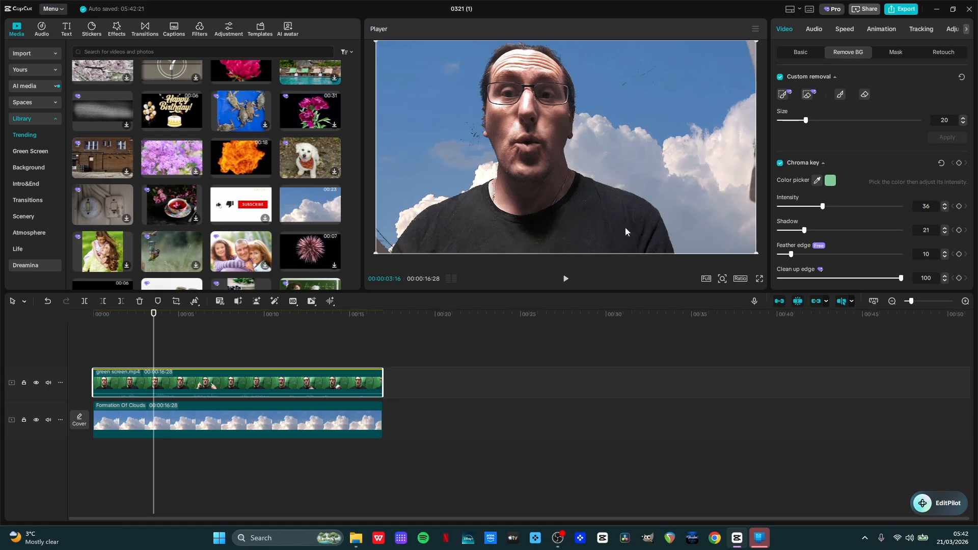
drag(824, 206, 811, 234)
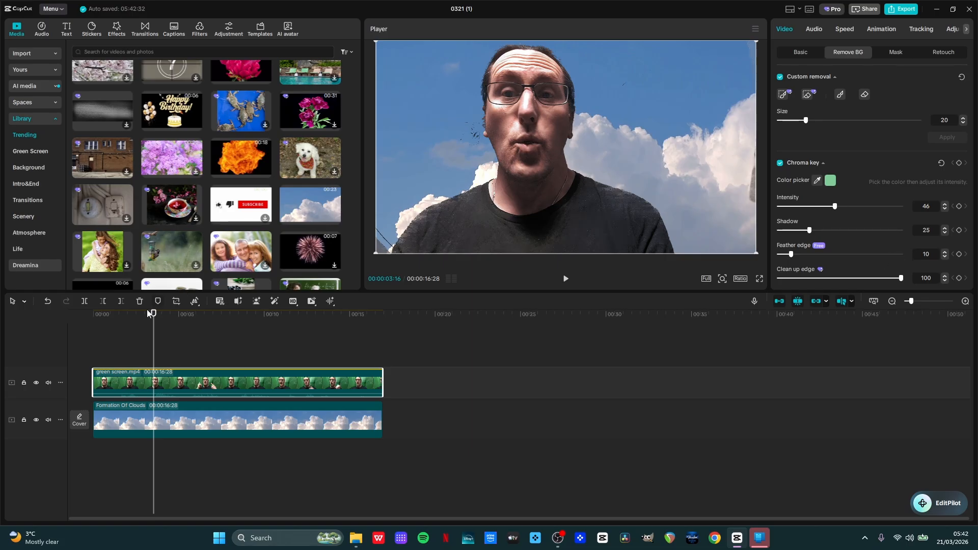
drag(147, 312, 84, 316)
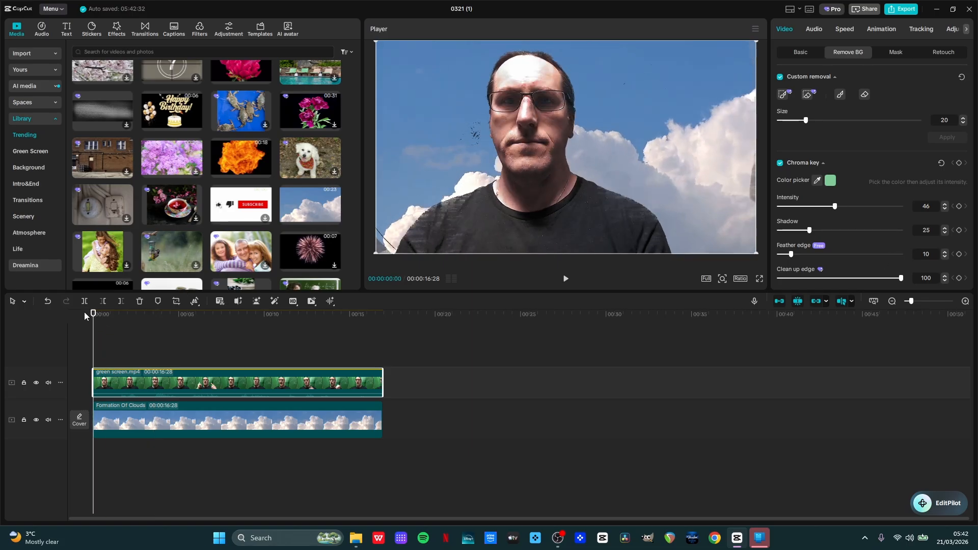
key(space)
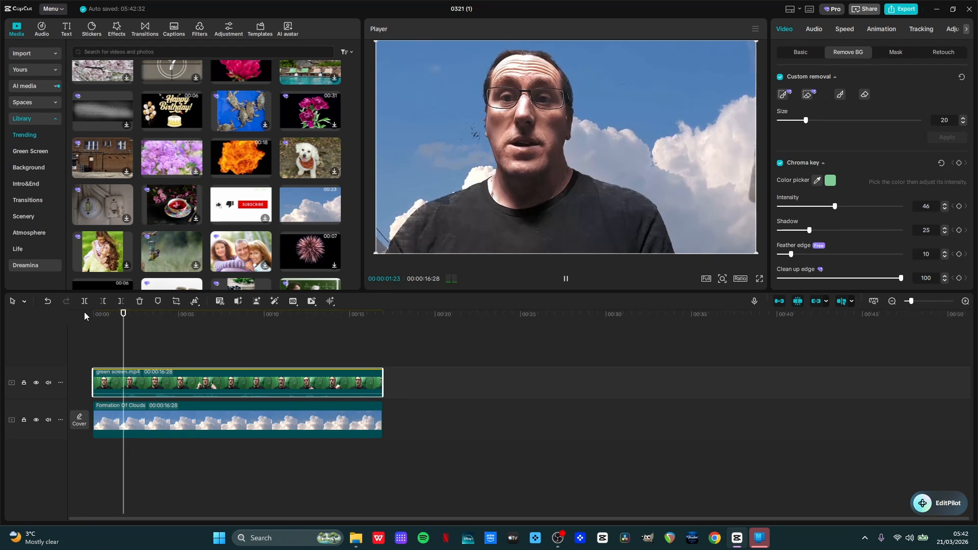
key(space)
click(721, 280)
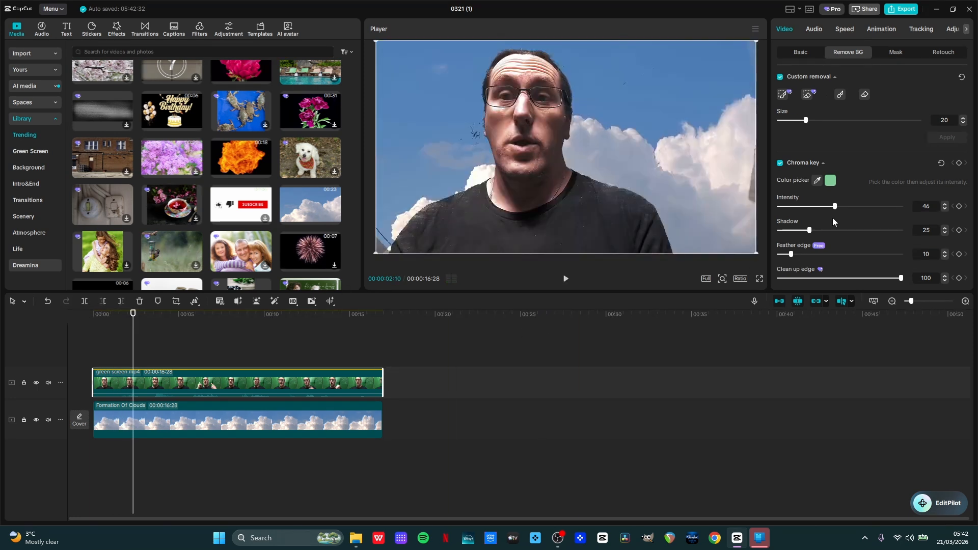
- Set the chroma key intensity to 39 and shadow to 0, and play the video back from the start
drag(834, 206, 748, 231)
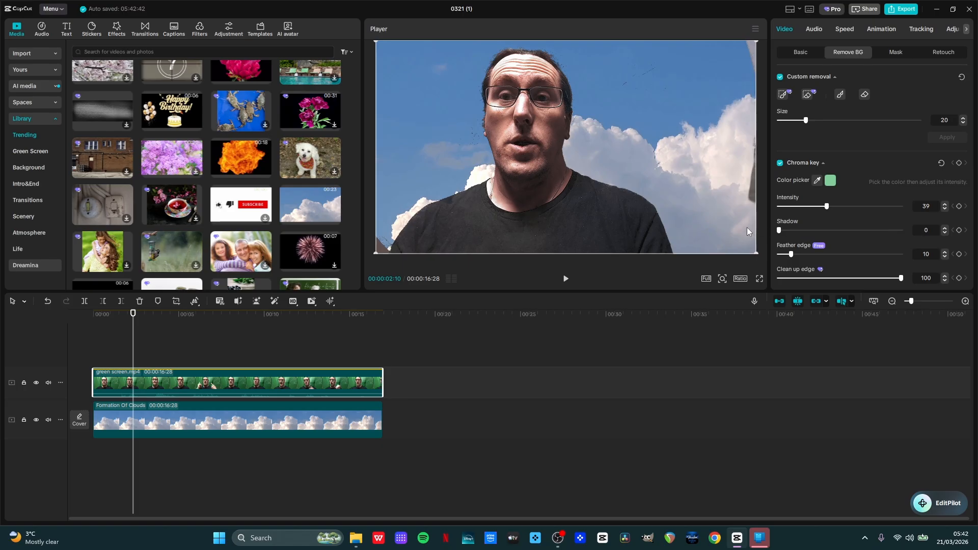
click(89, 316)
key(space)
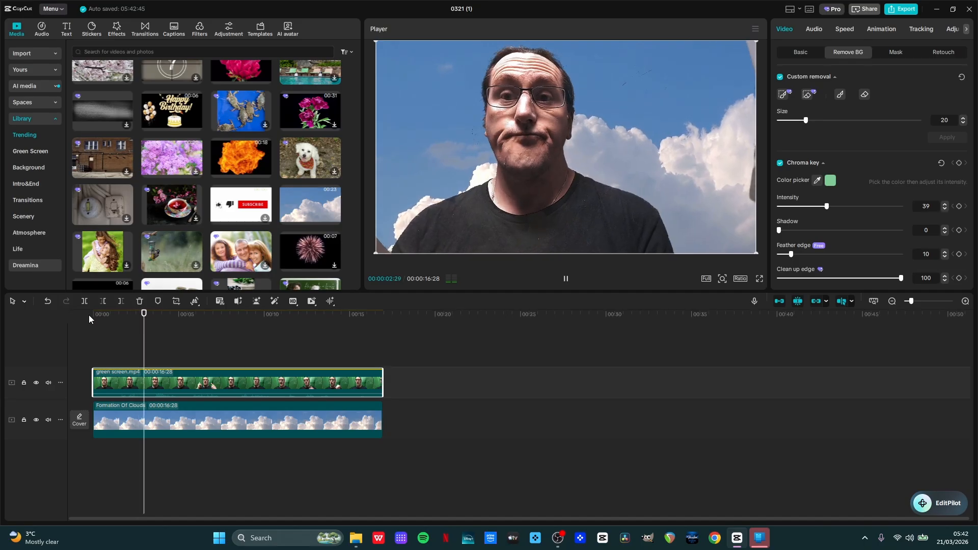
key(space)
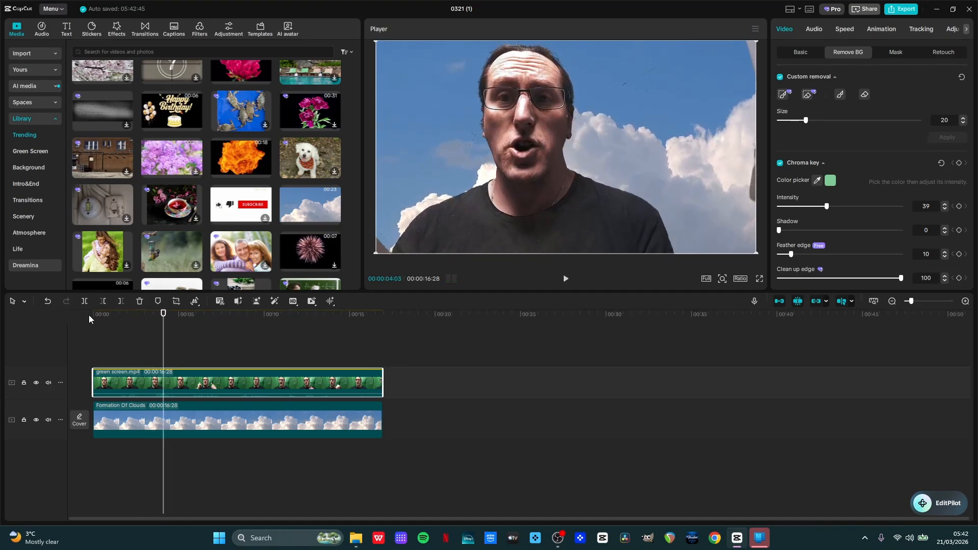